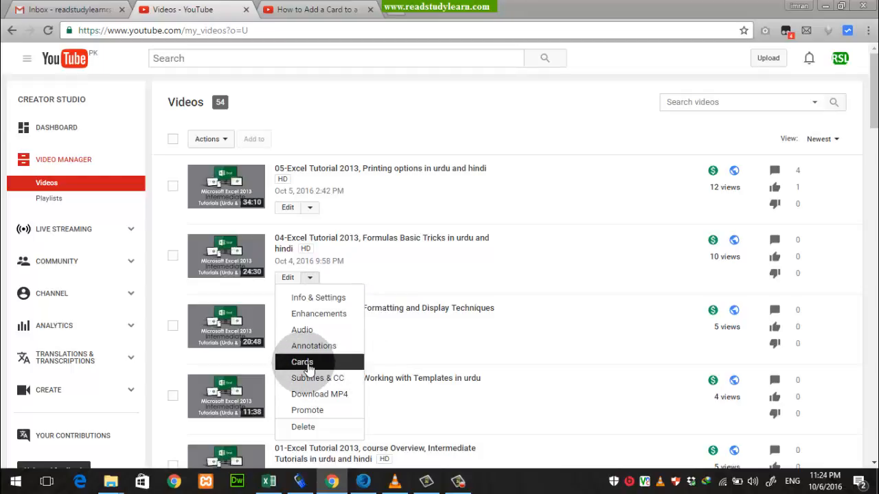
Step: Open the cards editor for the 04-Excel Tutorial 2013 video and set the paused preview's playhead to 1:07
{"action": "left_click", "coordinate": [308, 363]}
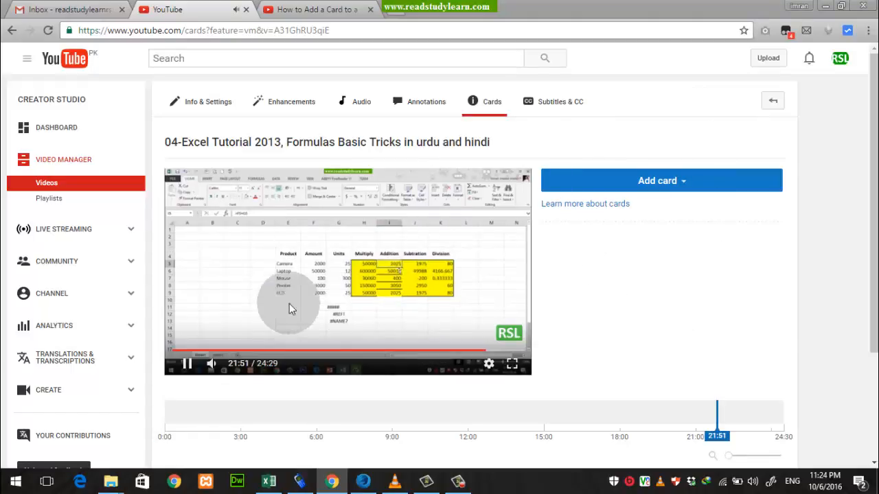
{"action": "left_click", "coordinate": [264, 265]}
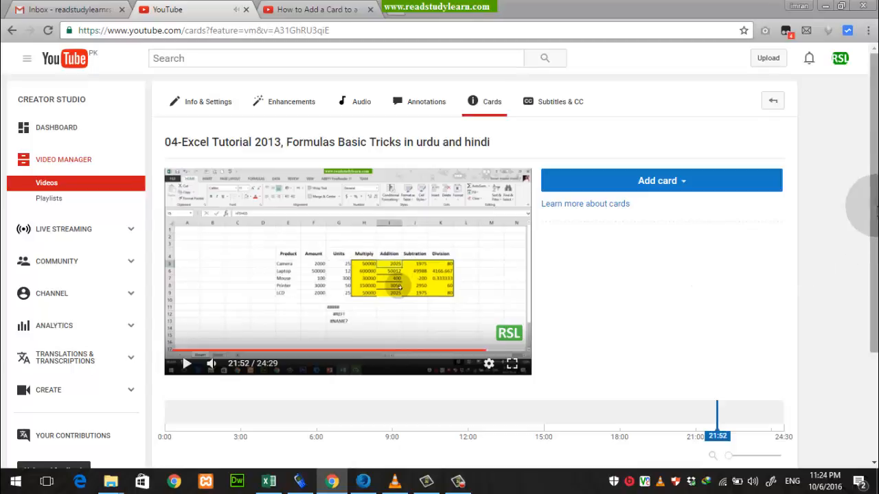
{"action": "scroll", "coordinate": [873, 213], "scroll_direction": "down", "scroll_amount": 1}
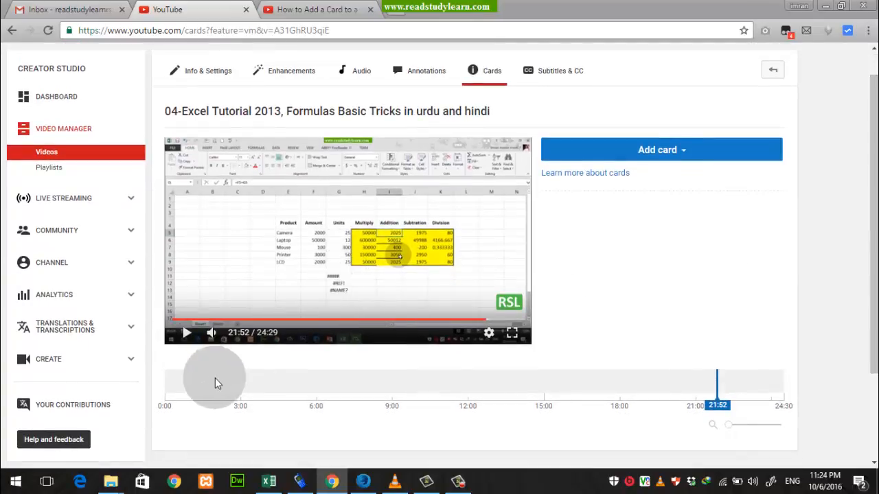
{"action": "left_click", "coordinate": [193, 382]}
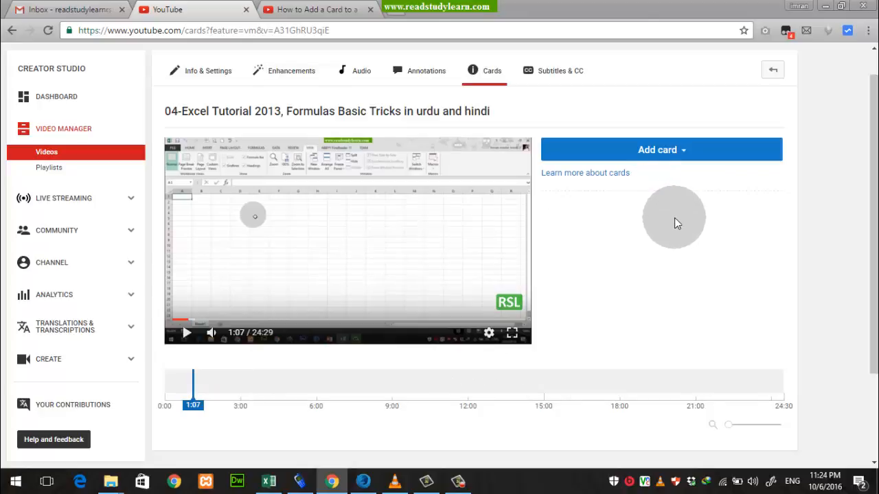
Step: Create a Video or Playlist card that links to the uploaded video "01-Excel Tutorial 2013"
{"action": "left_click", "coordinate": [685, 157]}
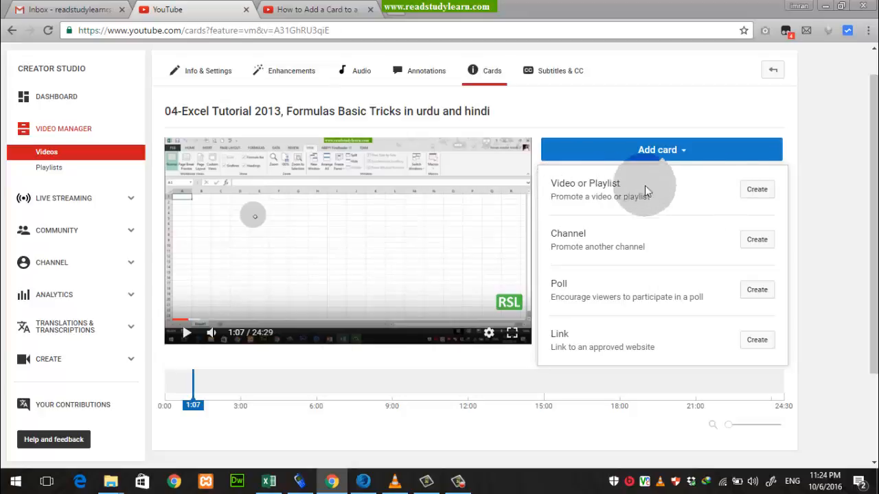
{"action": "left_click", "coordinate": [756, 191]}
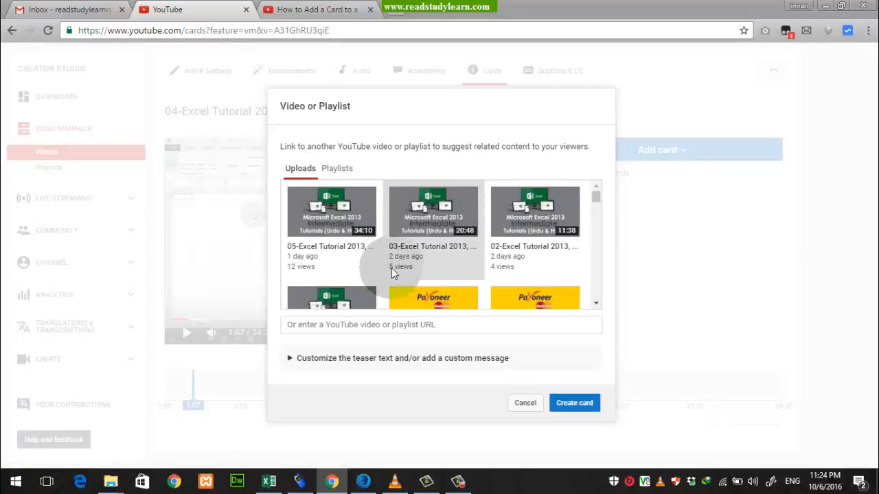
{"action": "left_click", "coordinate": [572, 219]}
{"action": "left_click_drag", "start_coordinate": [594, 198], "coordinate": [595, 208]}
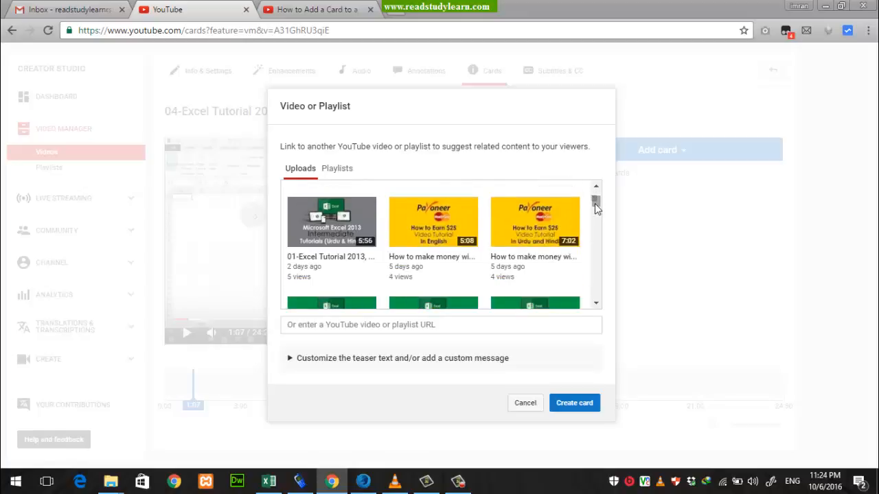
{"action": "scroll", "coordinate": [344, 233], "scroll_direction": "up", "scroll_amount": 2}
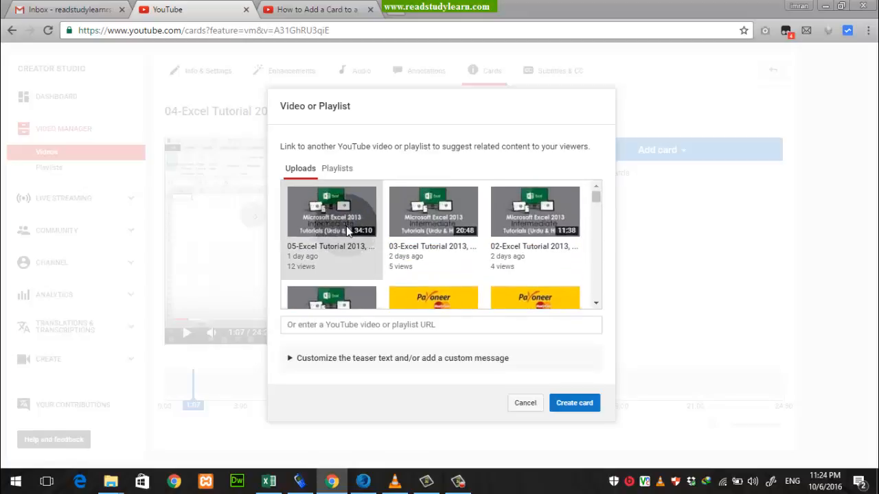
{"action": "scroll", "coordinate": [354, 252], "scroll_direction": "down", "scroll_amount": 1}
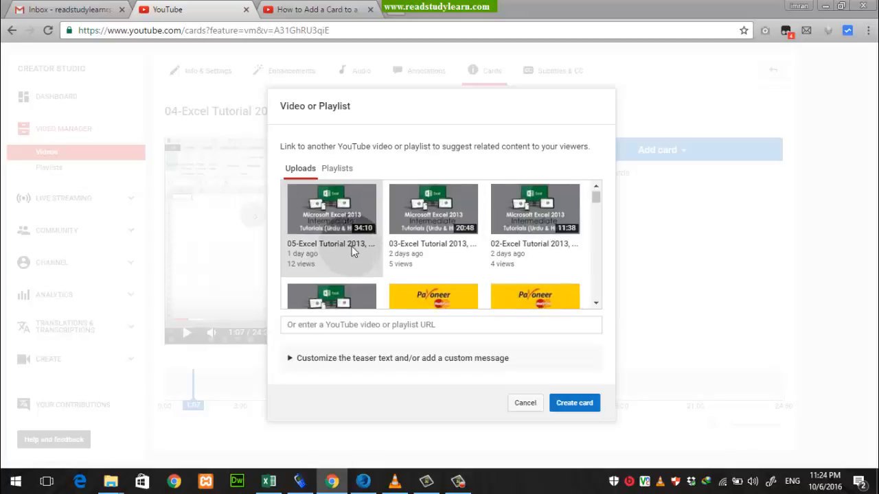
{"action": "scroll", "coordinate": [352, 252], "scroll_direction": "down", "scroll_amount": 3}
{"action": "left_click", "coordinate": [575, 403]}
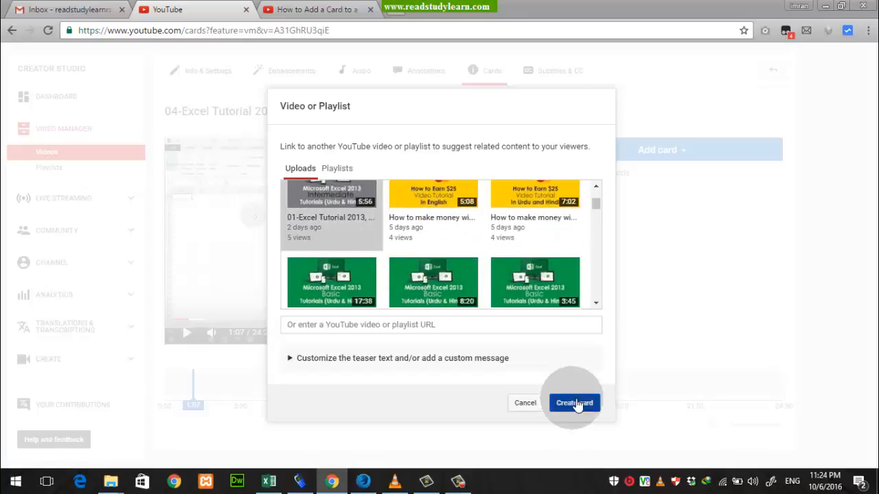
{"action": "left_click", "coordinate": [589, 408]}
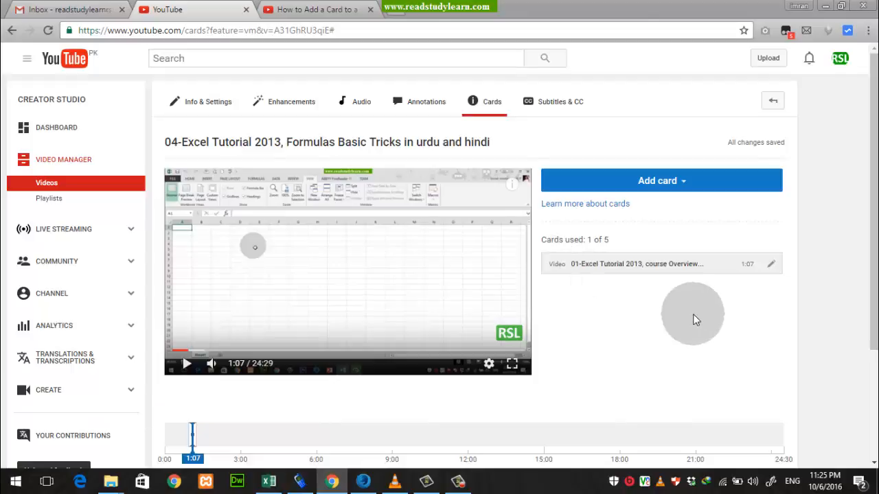
Step: Move the video card's marker on the timeline to 0:50
{"action": "scroll", "coordinate": [692, 316], "scroll_direction": "down", "scroll_amount": 2}
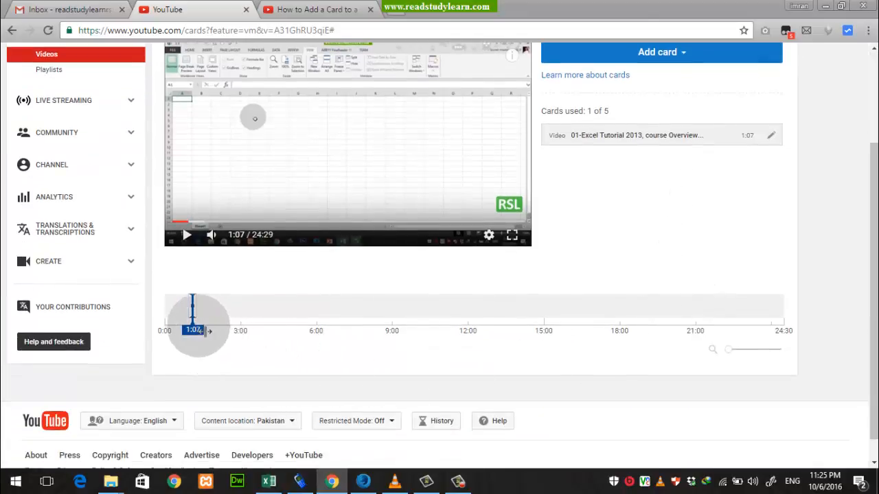
{"action": "left_click_drag", "start_coordinate": [197, 331], "coordinate": [280, 334]}
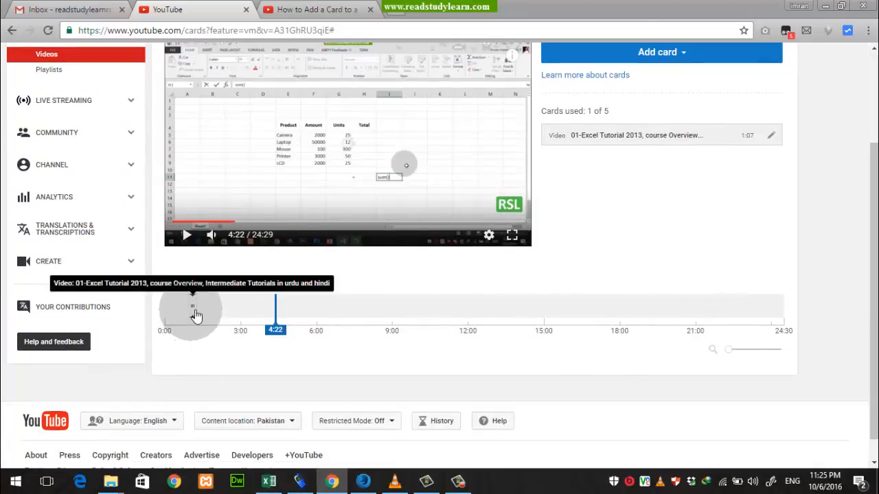
{"action": "mouse_move", "coordinate": [195, 314]}
{"action": "left_mouse_down"}
{"action": "mouse_move", "coordinate": [187, 303]}
{"action": "mouse_move", "coordinate": [196, 314]}
{"action": "mouse_move", "coordinate": [163, 332]}
{"action": "left_mouse_up"}
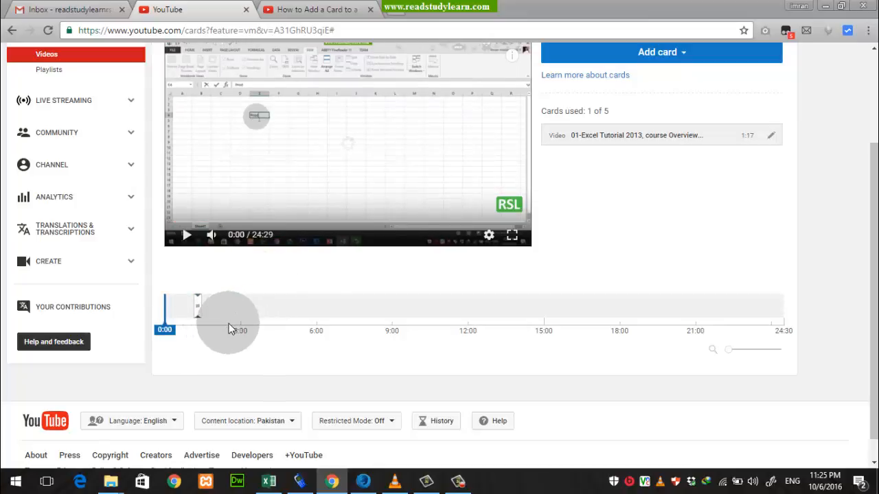
{"action": "mouse_move", "coordinate": [197, 314]}
{"action": "left_mouse_down"}
{"action": "mouse_move", "coordinate": [336, 309]}
{"action": "mouse_move", "coordinate": [303, 321]}
{"action": "mouse_move", "coordinate": [185, 317]}
{"action": "left_mouse_up"}
{"action": "scroll", "coordinate": [659, 257], "scroll_direction": "up", "scroll_amount": 1}
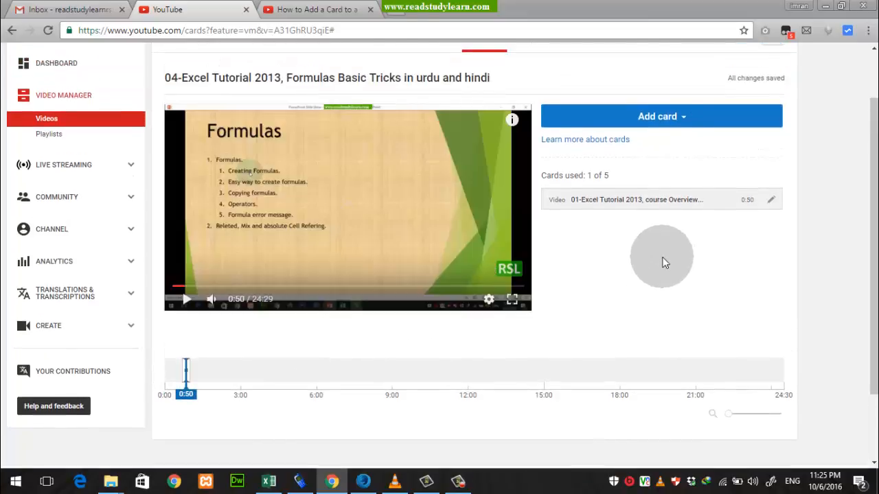
Step: Examine the available card types and the poll card's question and choice fields, leaving the form without creating a card
{"action": "left_click", "coordinate": [674, 116]}
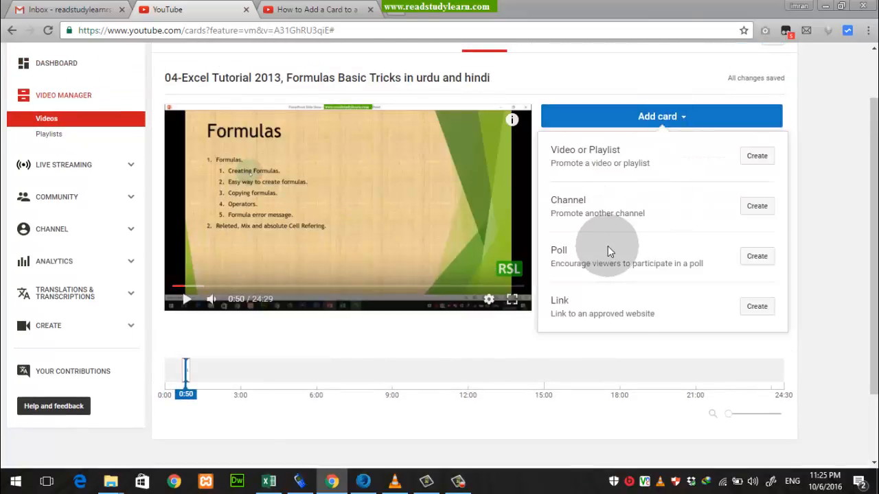
{"action": "left_click", "coordinate": [605, 314]}
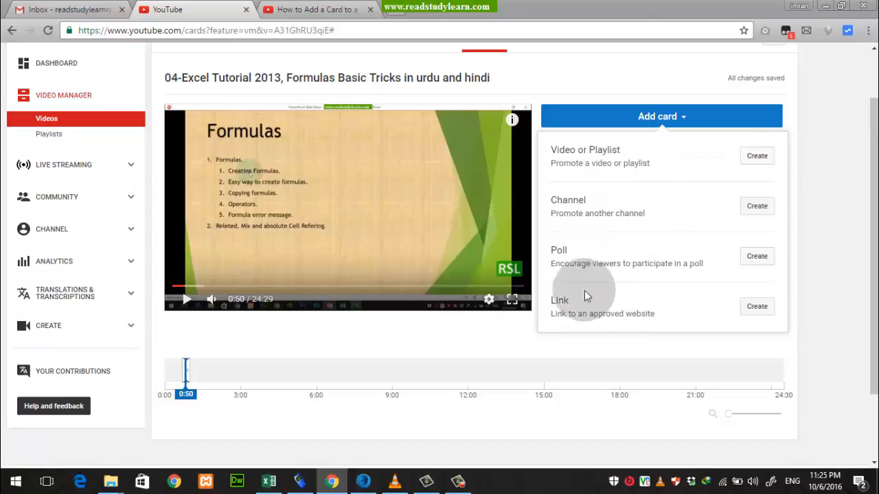
{"action": "left_click", "coordinate": [602, 221]}
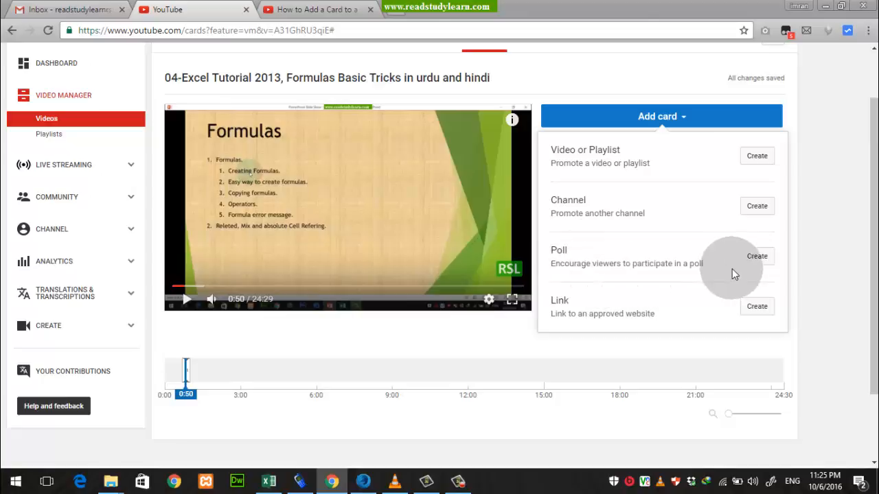
{"action": "left_click", "coordinate": [745, 256]}
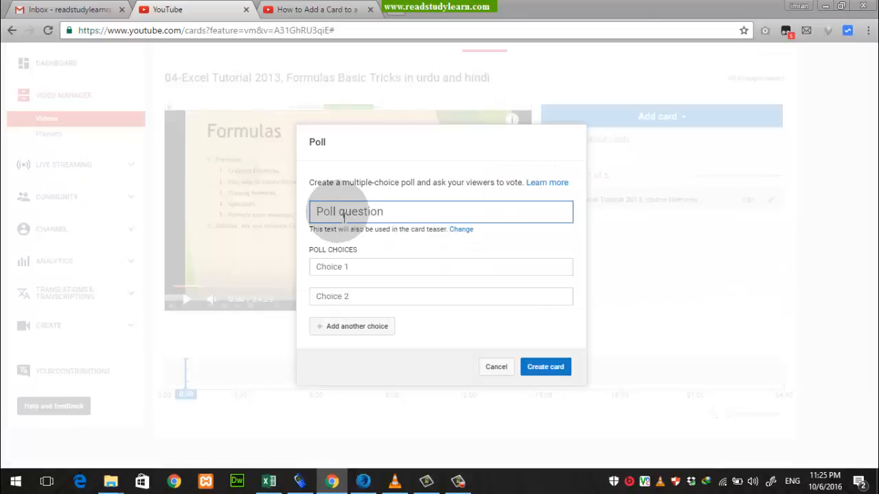
{"action": "left_click", "coordinate": [387, 268]}
{"action": "left_click", "coordinate": [359, 301]}
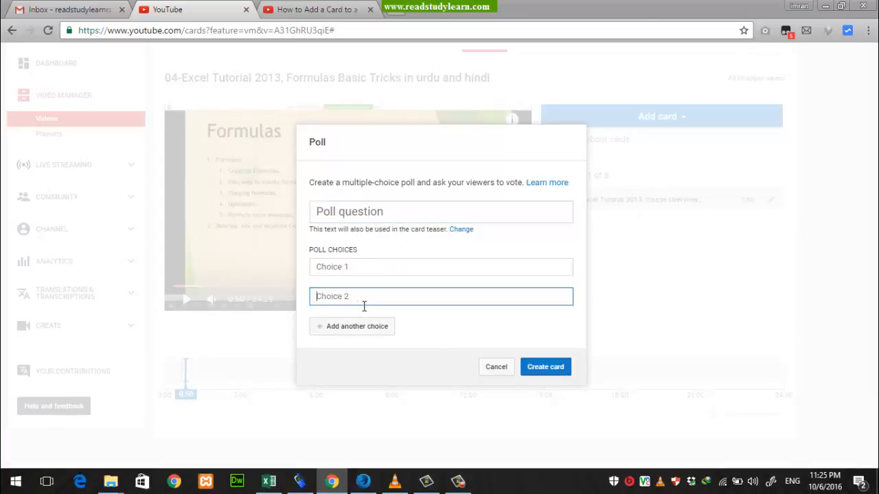
{"action": "left_click", "coordinate": [363, 271]}
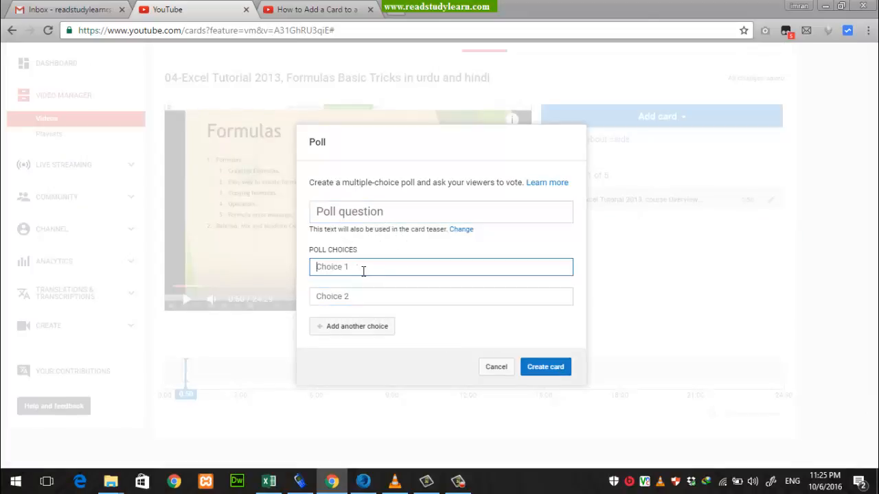
{"action": "left_click", "coordinate": [372, 221]}
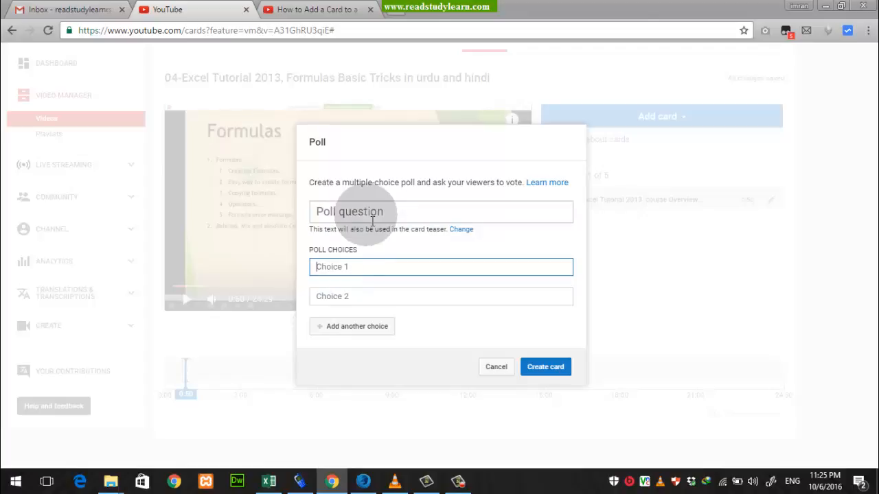
{"action": "left_click", "coordinate": [347, 275]}
{"action": "left_click", "coordinate": [348, 311]}
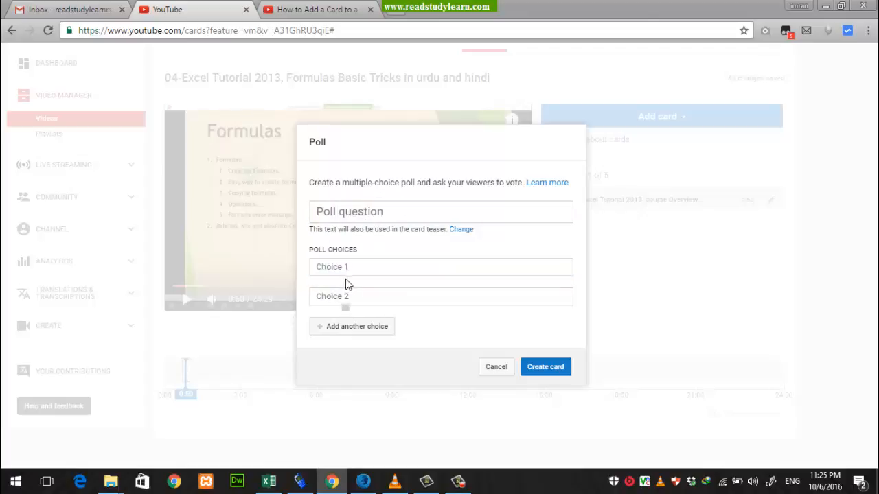
{"action": "left_click", "coordinate": [351, 275]}
{"action": "left_click", "coordinate": [357, 223]}
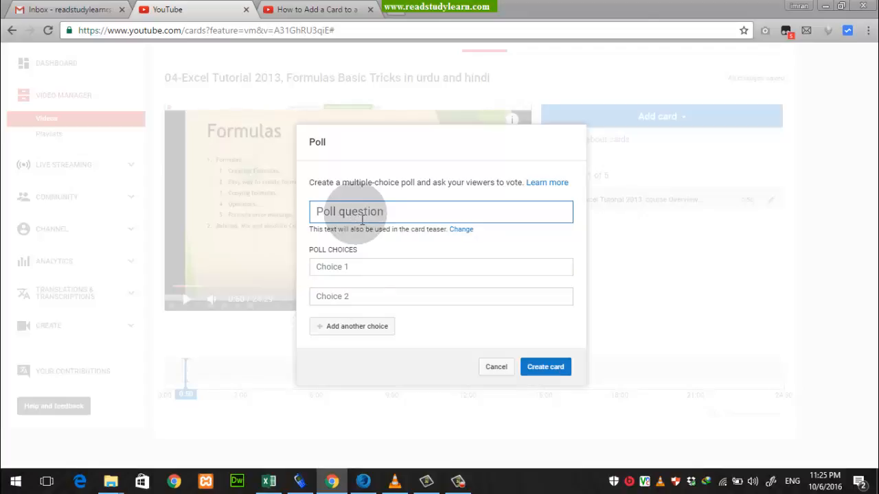
{"action": "left_click", "coordinate": [357, 273]}
{"action": "left_click", "coordinate": [371, 300]}
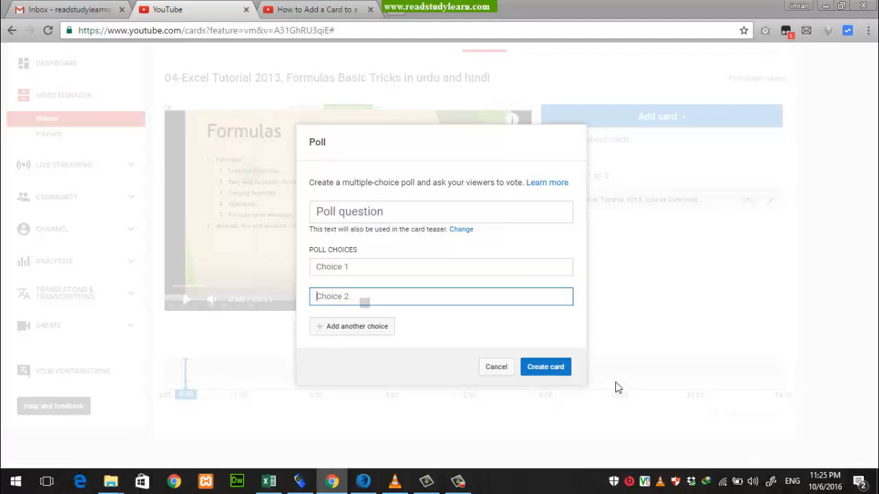
{"action": "left_click", "coordinate": [496, 367]}
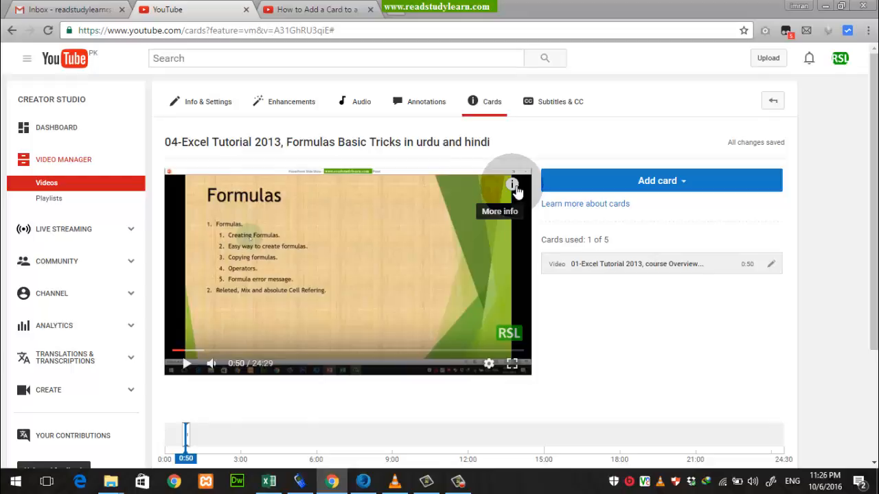
Step: Preview the video card's info panel in the player and close it again
{"action": "left_click", "coordinate": [512, 186]}
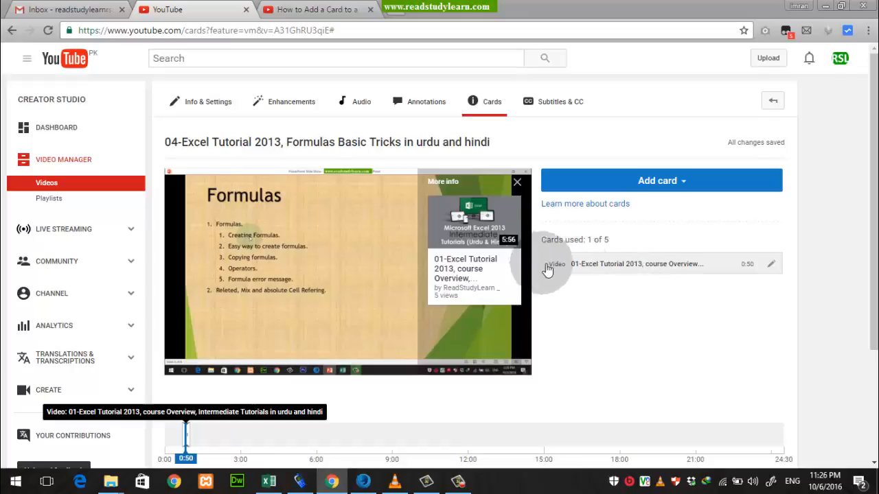
{"action": "left_click", "coordinate": [517, 182]}
{"action": "left_click", "coordinate": [512, 184]}
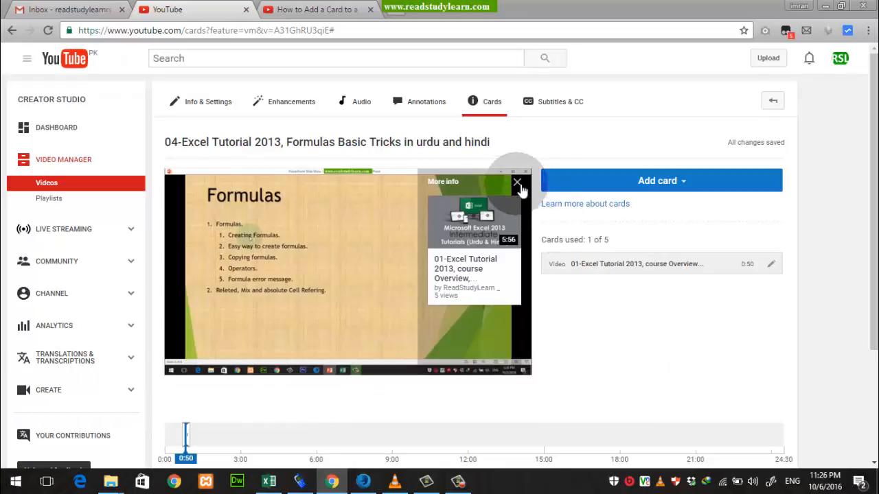
{"action": "left_click", "coordinate": [517, 184]}
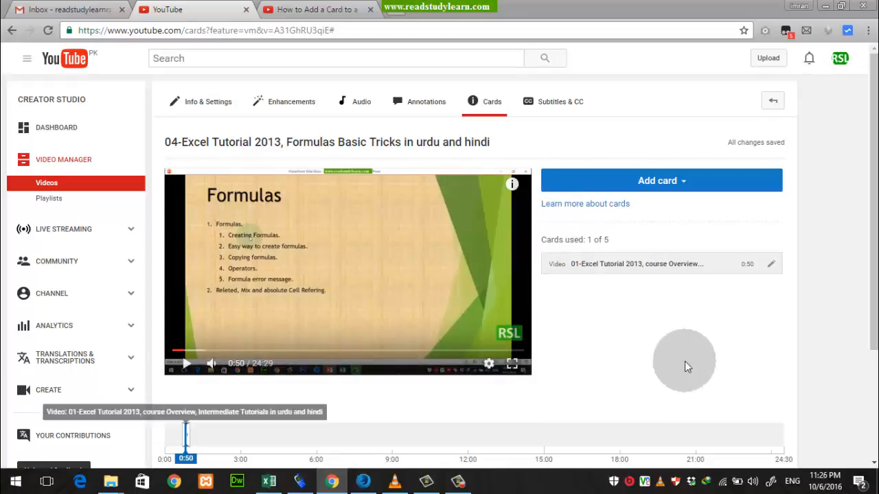
{"action": "left_click", "coordinate": [676, 181]}
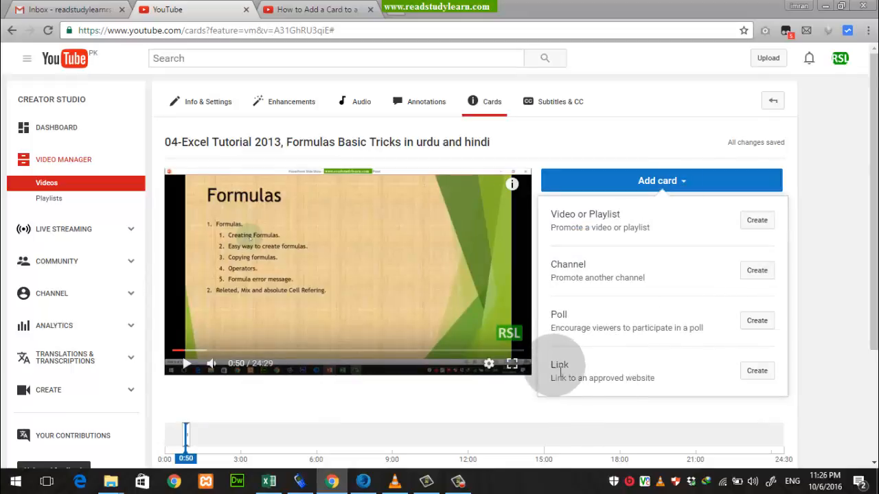
{"action": "double_click", "coordinate": [559, 368]}
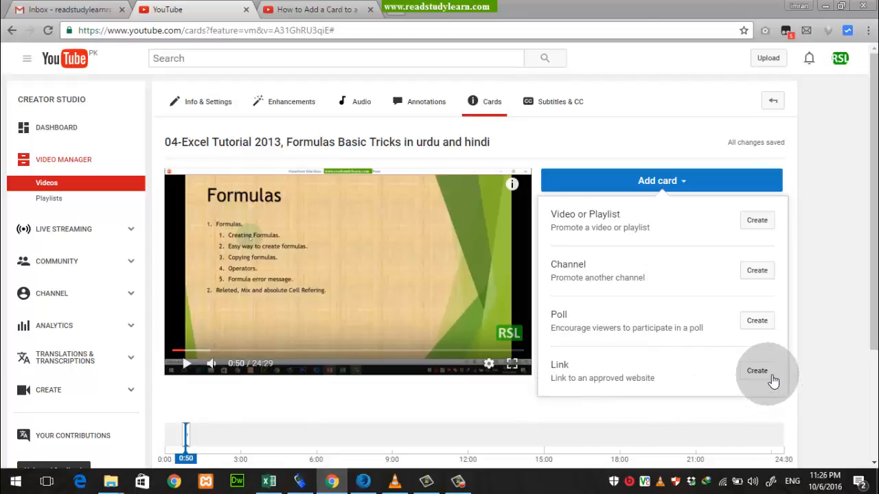
{"action": "left_click", "coordinate": [770, 377]}
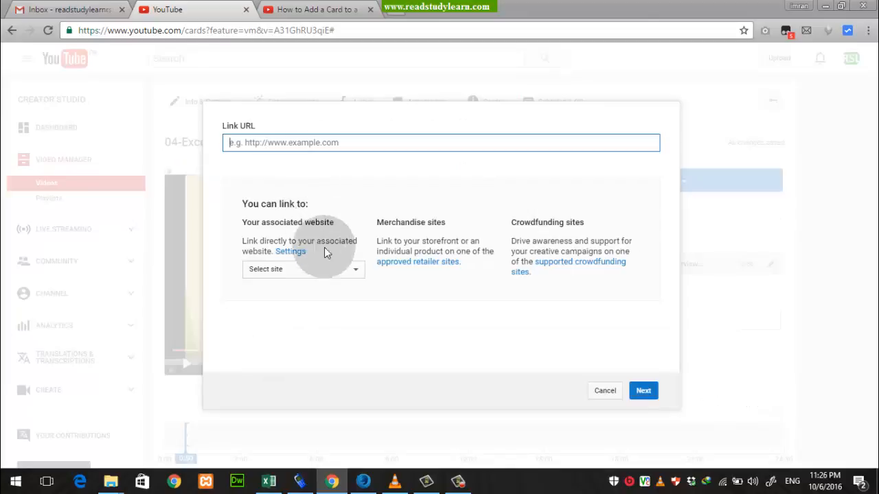
{"action": "left_click", "coordinate": [356, 272]}
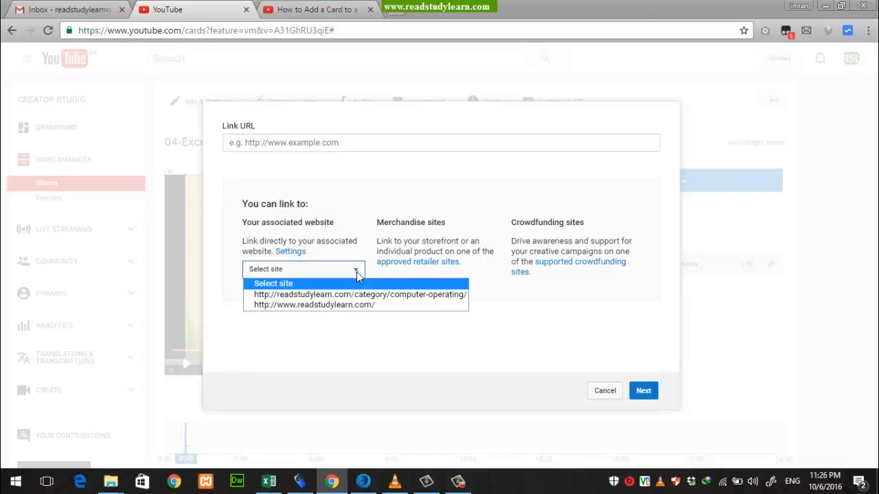
{"action": "left_click", "coordinate": [410, 305]}
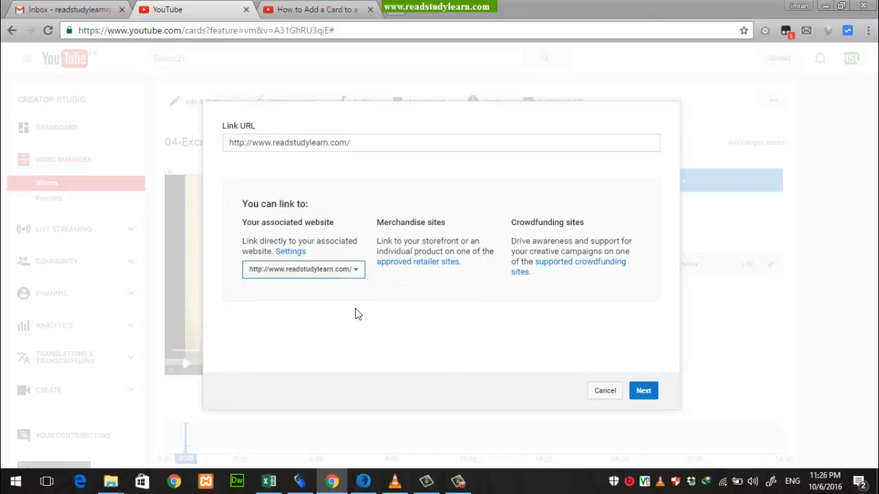
{"action": "left_click", "coordinate": [647, 392]}
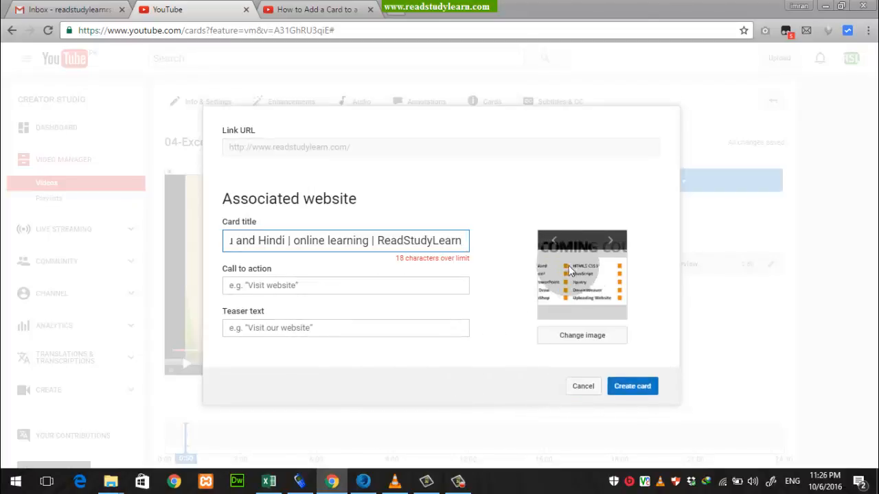
Step: Change the link card's image to the green RSL logo
{"action": "left_click", "coordinate": [264, 291]}
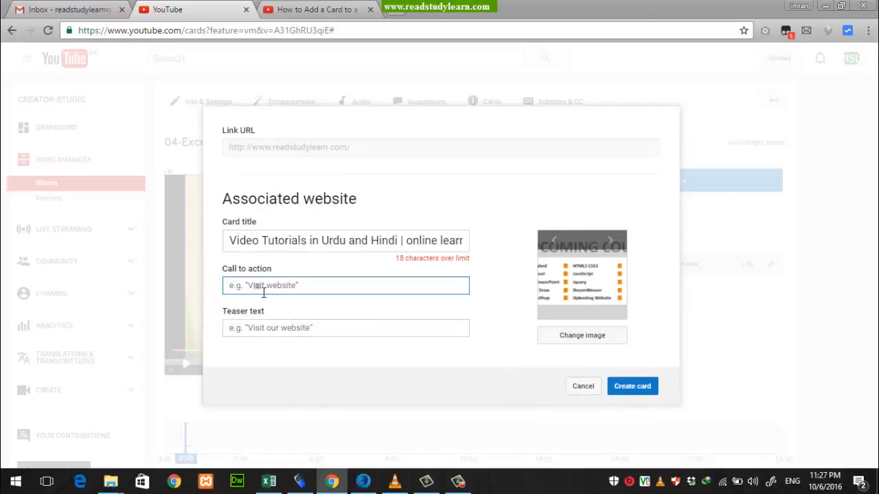
{"action": "left_click", "coordinate": [265, 328]}
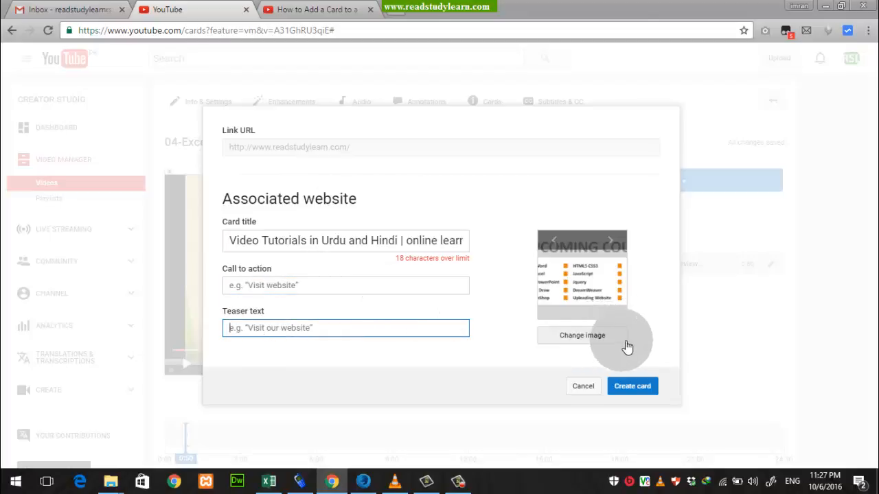
{"action": "left_click", "coordinate": [580, 343]}
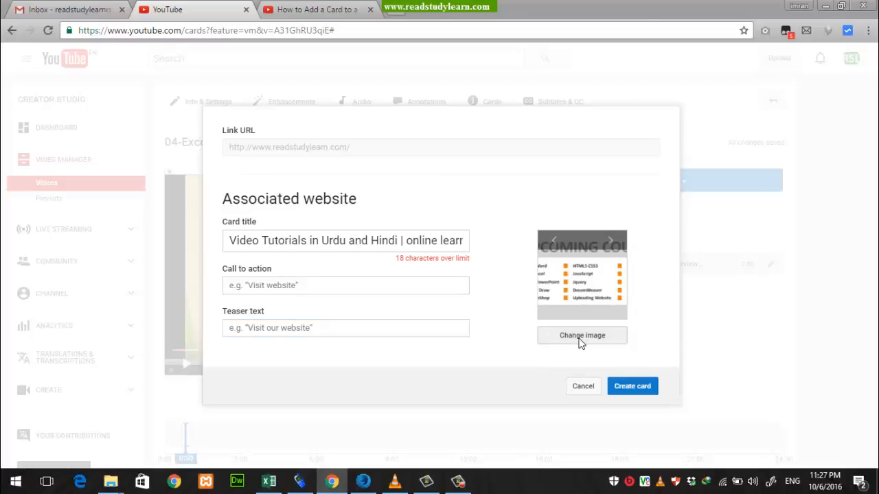
{"action": "double_click", "coordinate": [657, 109]}
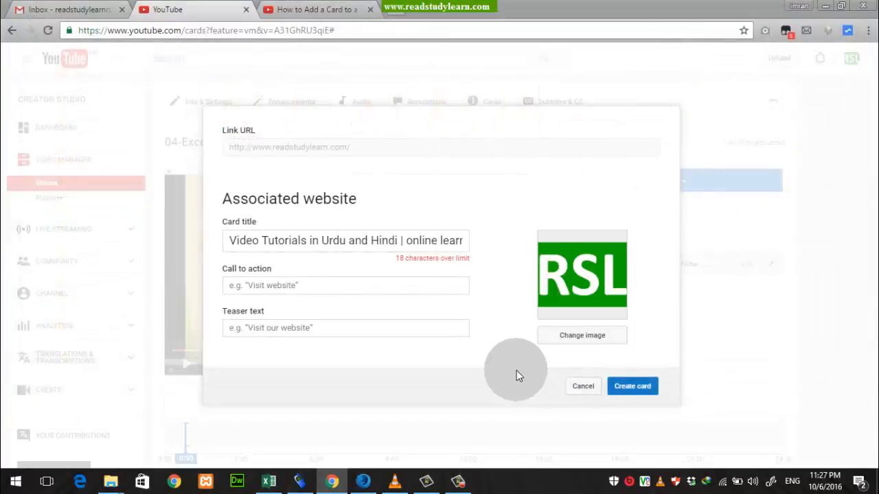
Step: Fill in the link card's call to action with the suggested text "Visit our Wbsite"
{"action": "left_click", "coordinate": [289, 288]}
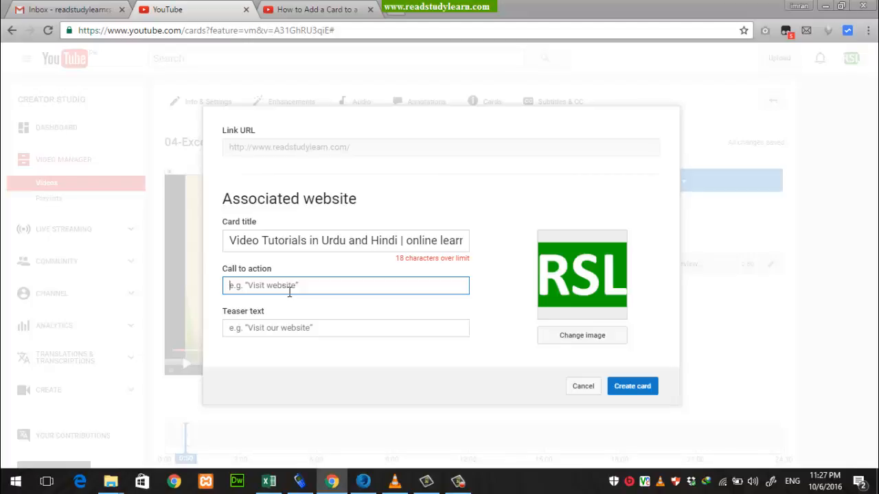
{"action": "type", "text": "Vist"}
{"action": "left_click", "coordinate": [289, 292]}
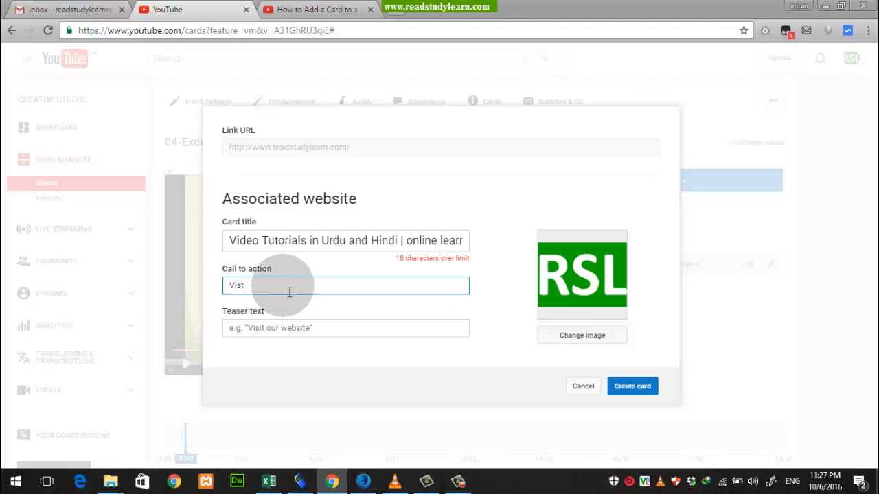
{"action": "key", "text": "BackSpace"}
{"action": "key", "text": "Down"}
{"action": "key", "text": "Return"}
{"action": "key", "text": "Tab"}
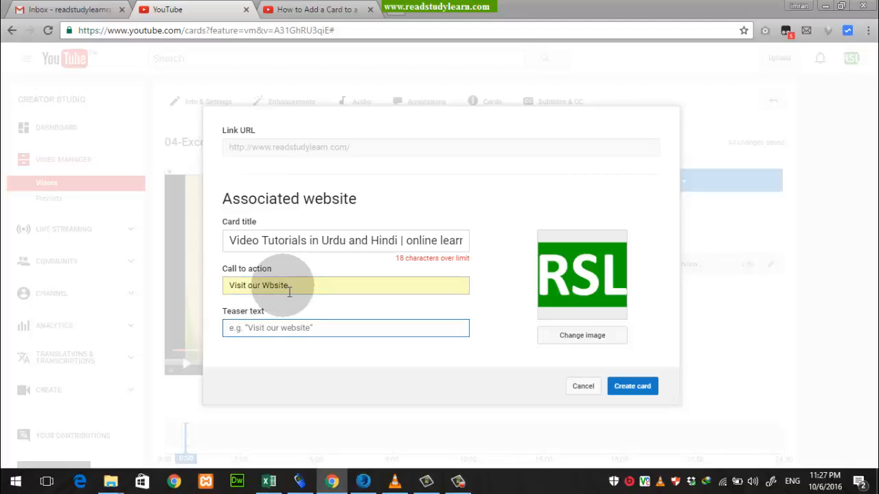
Step: Set the link card's teaser text to "Visit our Website" and try to create the card
{"action": "type", "text": "Vis"}
{"action": "key", "text": "Down"}
{"action": "key", "text": "Return"}
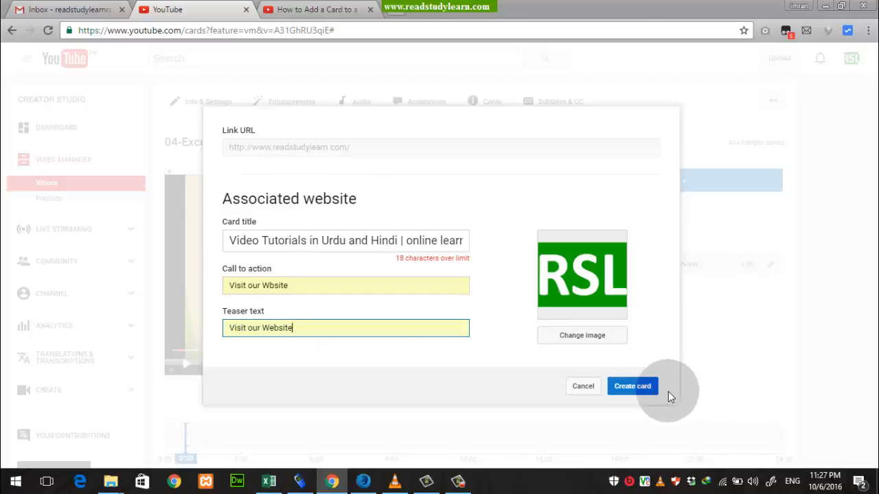
{"action": "left_click", "coordinate": [640, 388]}
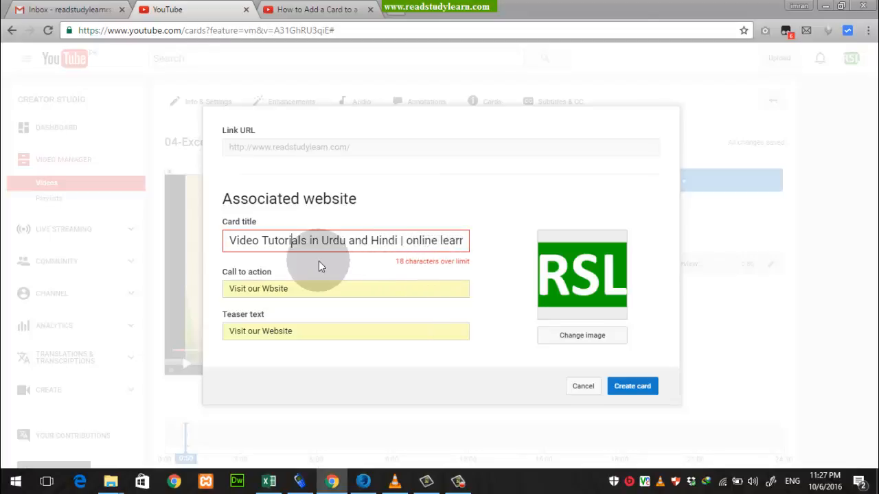
Step: Replace the overlong card title with "Largest Videos Channel Website"
{"action": "left_click", "coordinate": [231, 242]}
{"action": "left_click_drag", "start_coordinate": [236, 245], "coordinate": [498, 251]}
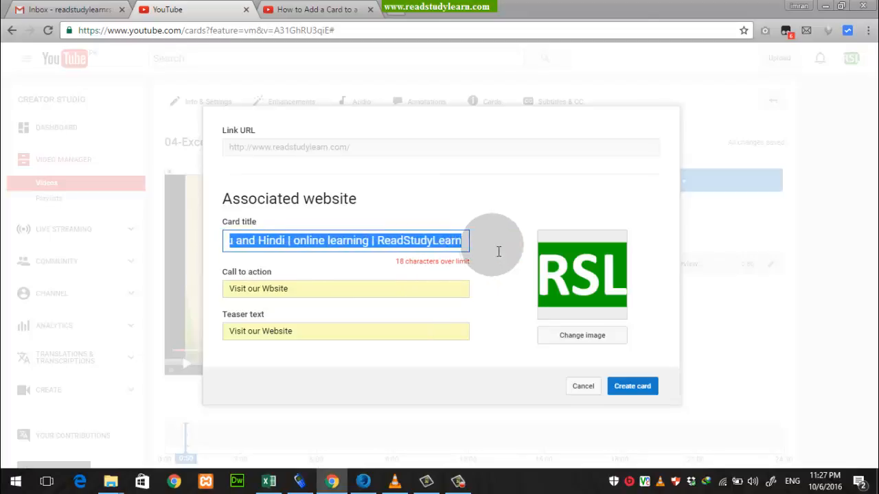
{"action": "type", "text": "Visit"}
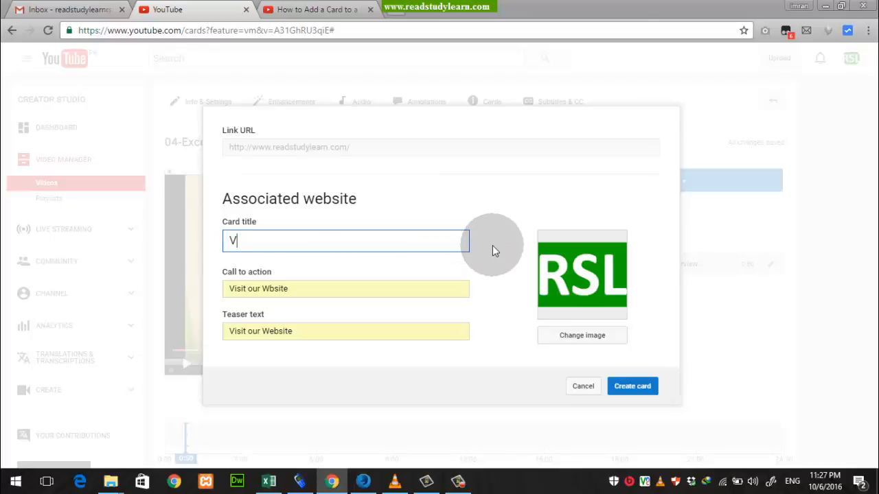
{"action": "key", "text": "BackSpace"}
{"action": "key", "text": "BackSpace"}
{"action": "key", "text": "BackSpace"}
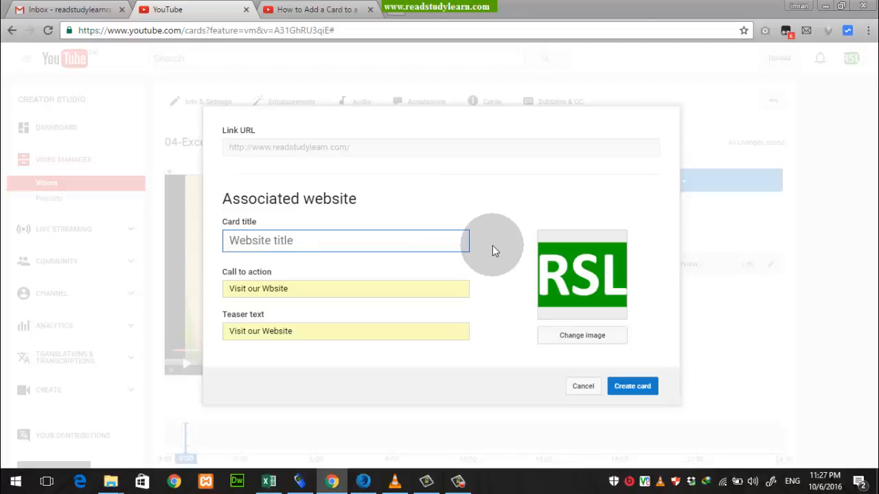
{"action": "type", "text": "Largest"}
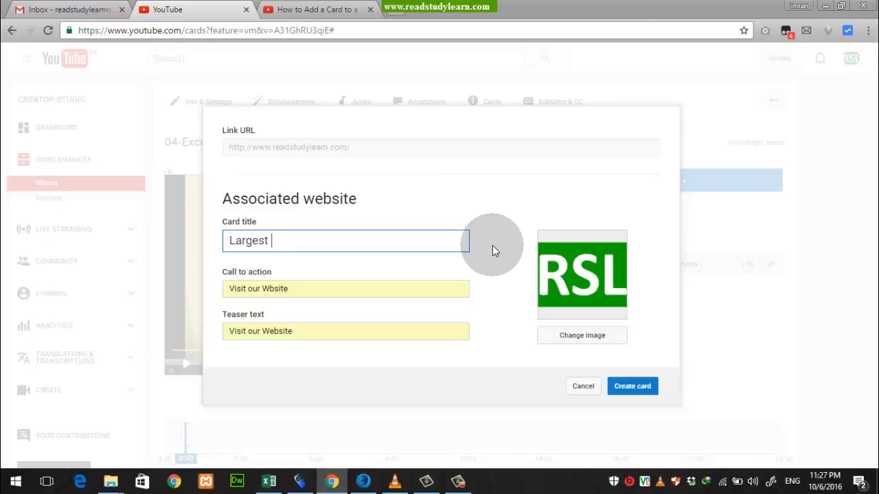
{"action": "type", "text": " Videos Channel Webssi"}
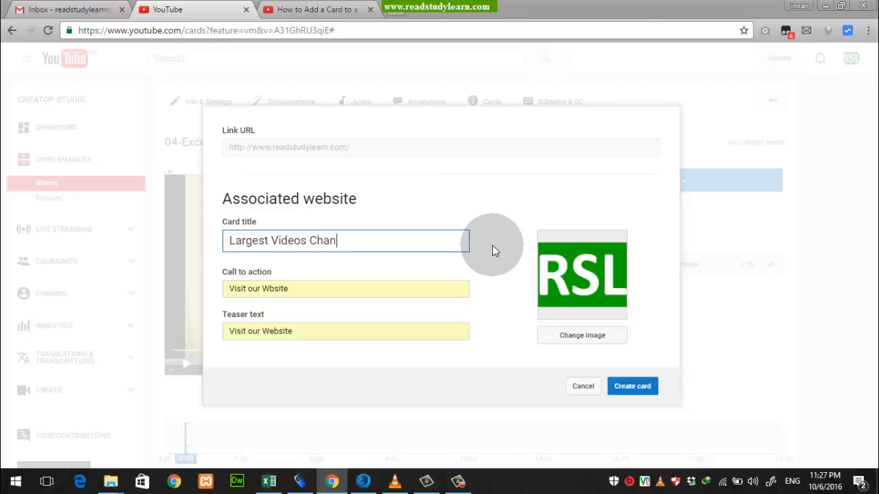
{"action": "key", "text": "BackSpace"}
{"action": "key", "text": "BackSpace"}
{"action": "type", "text": "itee"}
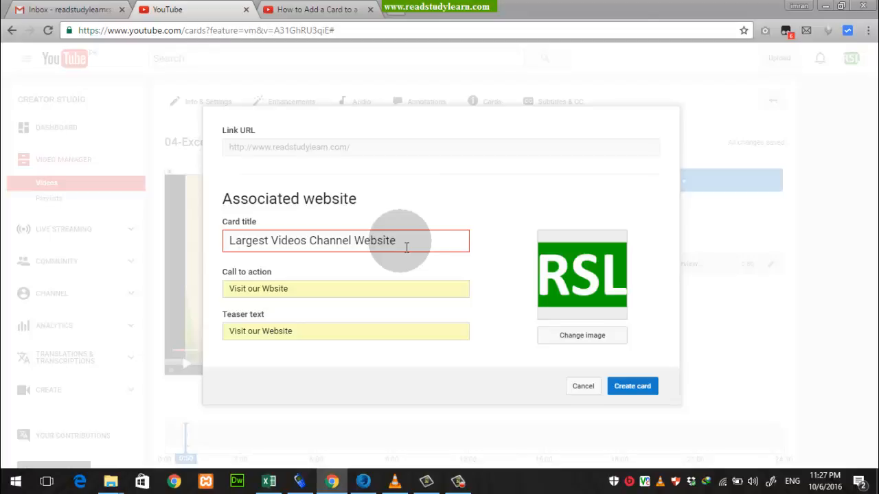
Step: Replace the card title with "Website Link" and create the link card
{"action": "triple_click", "coordinate": [406, 248]}
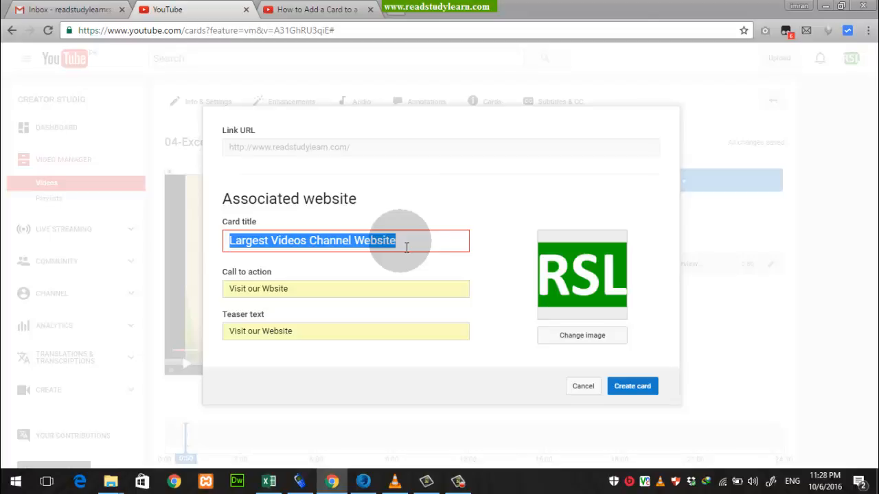
{"action": "key", "text": "BackSpace"}
{"action": "key", "text": "Down"}
{"action": "key", "text": "Down"}
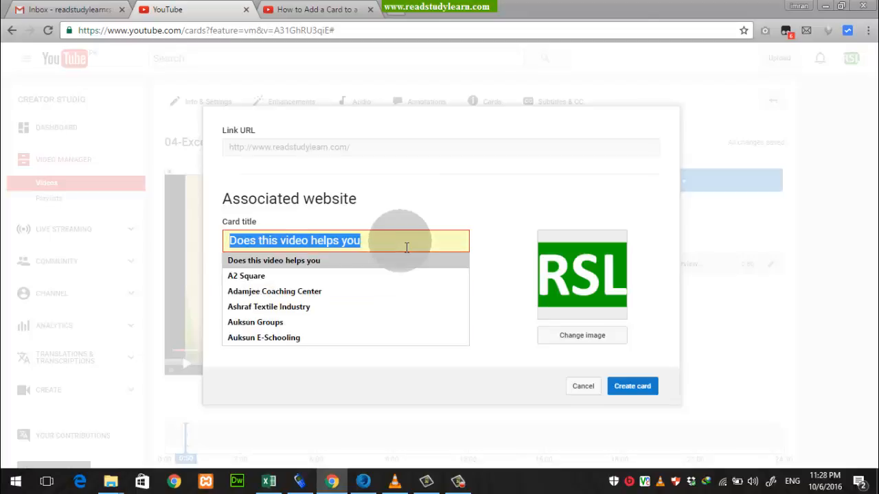
{"action": "key", "text": "Down"}
{"action": "key", "text": "Up"}
{"action": "key", "text": "Up"}
{"action": "key", "text": "Escape"}
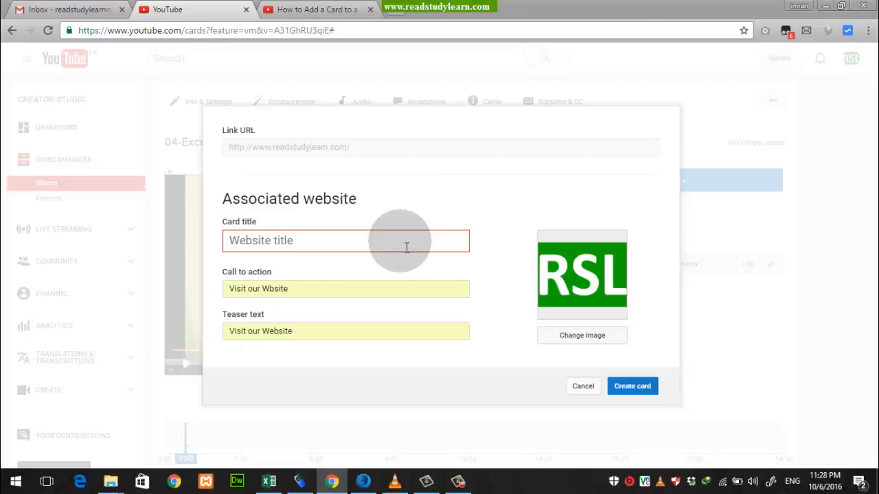
{"action": "type", "text": "Web"}
{"action": "key", "text": "BackSpace"}
{"action": "type", "text": "e"}
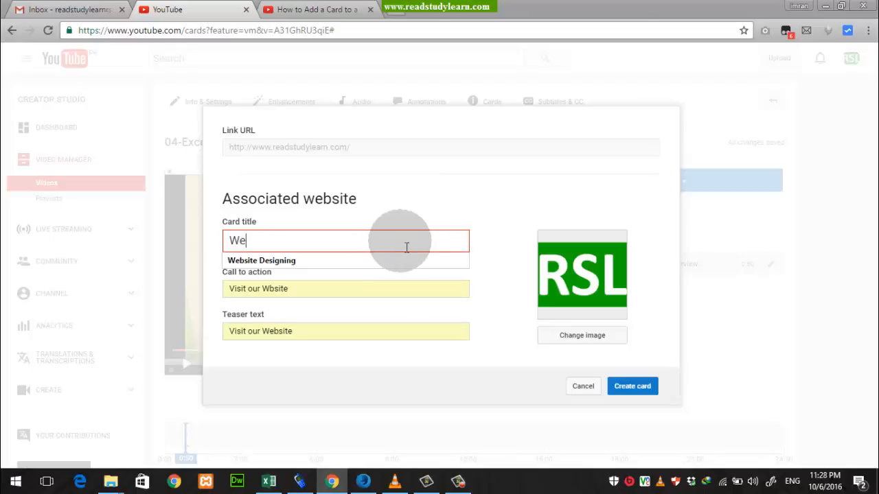
{"action": "type", "text": "bsite Link"}
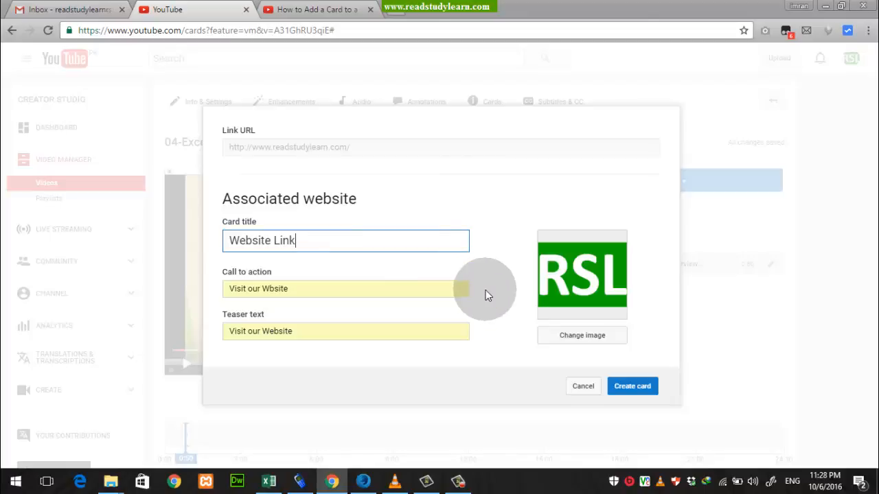
{"action": "left_click", "coordinate": [632, 386]}
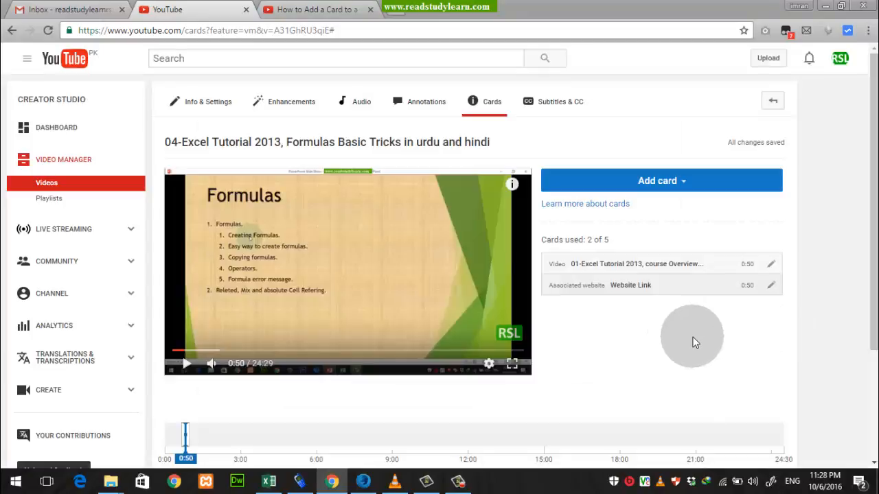
Step: Move the associated website card's marker on the timeline to 1:57
{"action": "scroll", "coordinate": [693, 342], "scroll_direction": "down", "scroll_amount": 1}
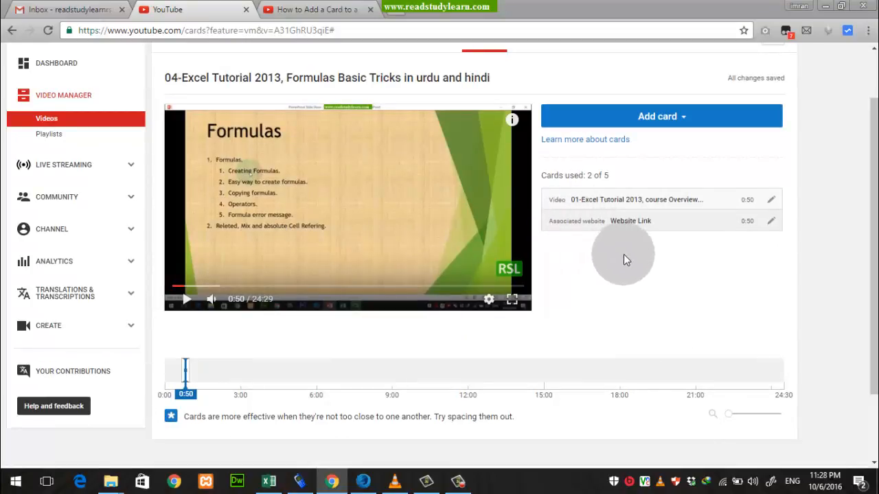
{"action": "left_click_drag", "start_coordinate": [186, 372], "coordinate": [236, 400]}
{"action": "left_click_drag", "start_coordinate": [187, 375], "coordinate": [217, 379]}
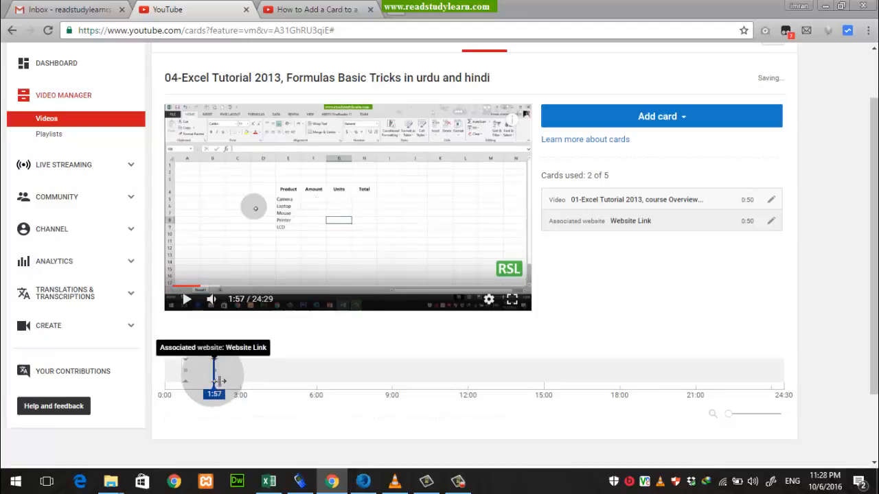
Step: Preview the associated website card in the player's info panel and close the panel again
{"action": "scroll", "coordinate": [618, 302], "scroll_direction": "up", "scroll_amount": 1}
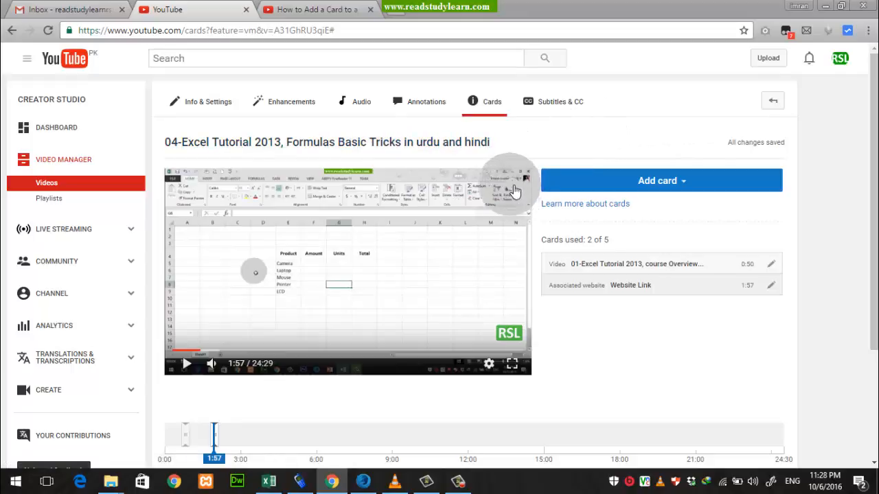
{"action": "left_click", "coordinate": [516, 190]}
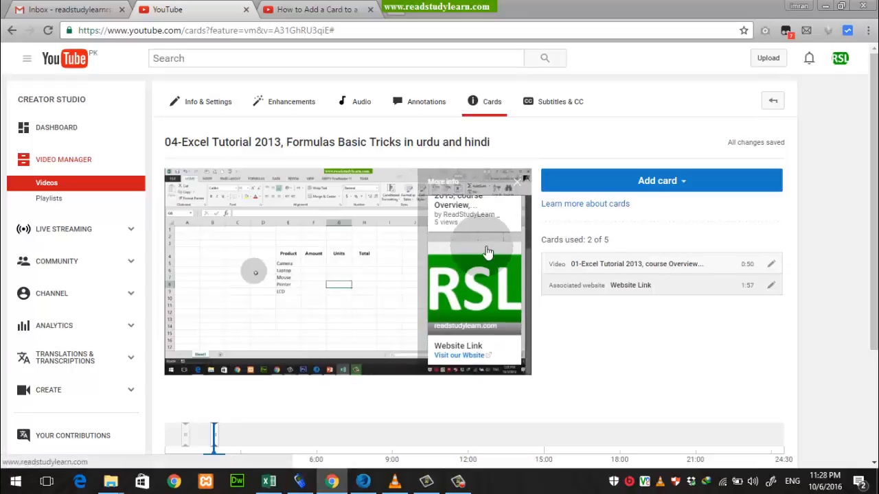
{"action": "left_click", "coordinate": [516, 181]}
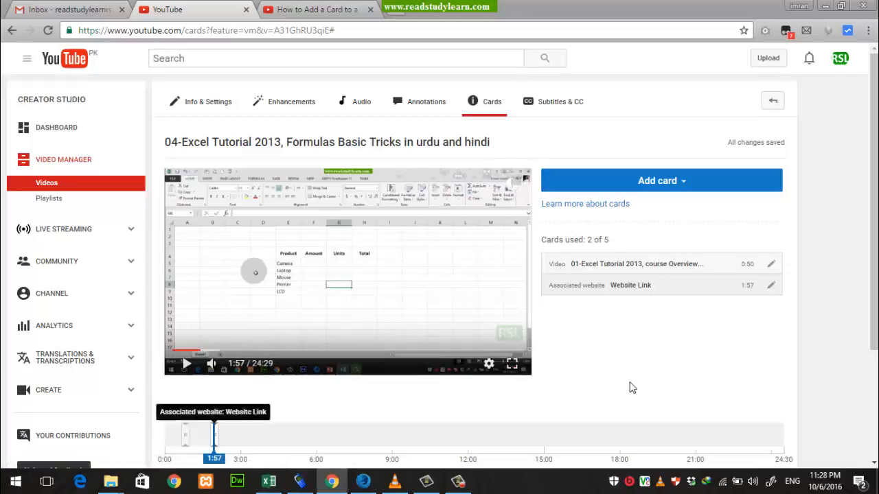
{"action": "left_click", "coordinate": [783, 107]}
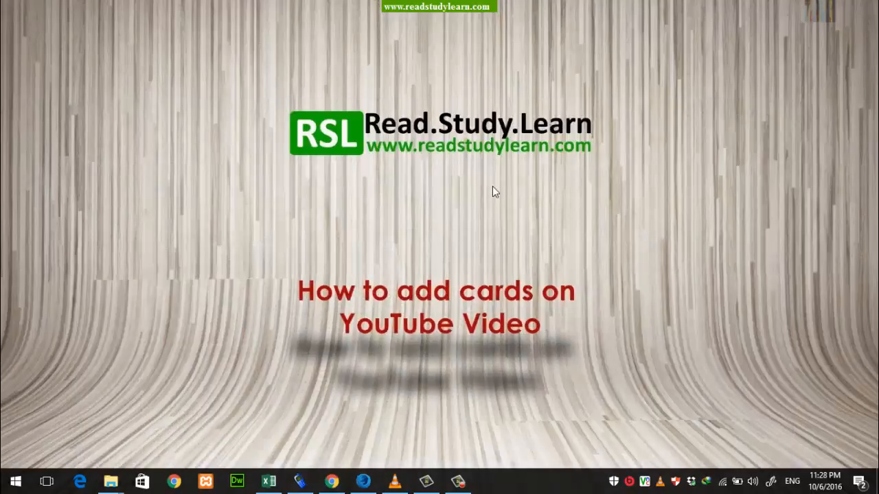